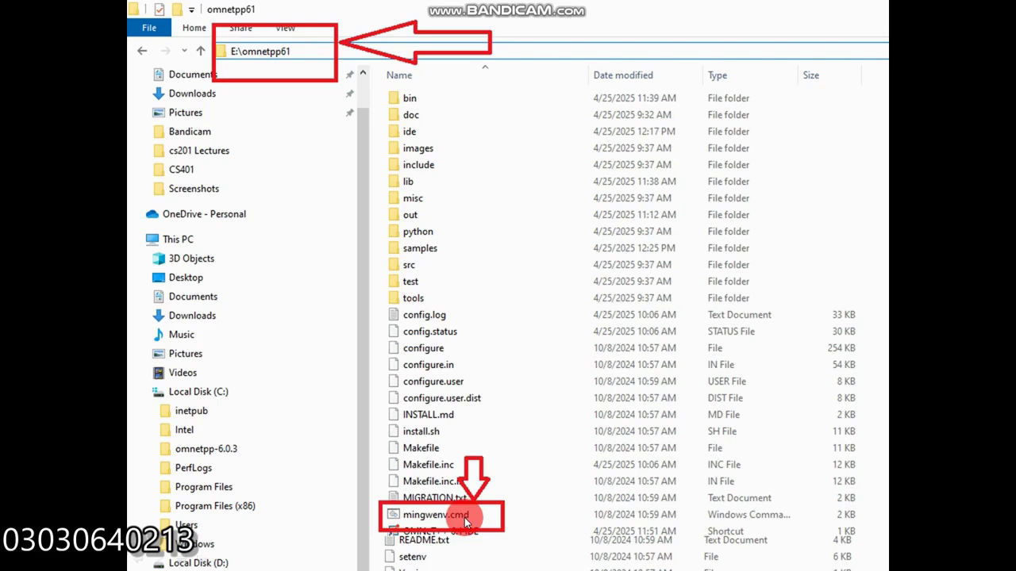
Open the mingwenv.cmd shell from E:\omnetpp61 and run ./configure
double_click(465, 518)
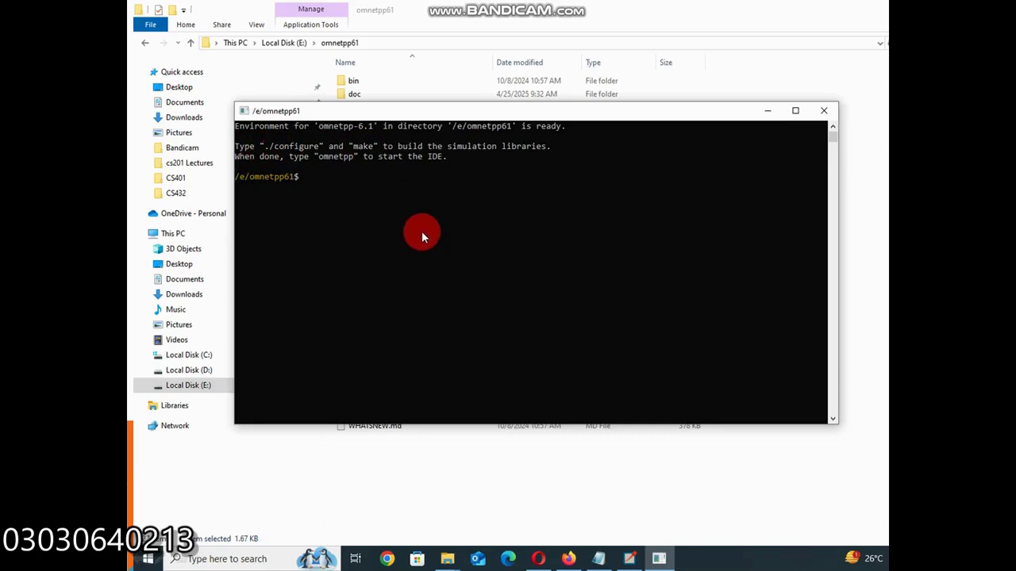
text(./configure)
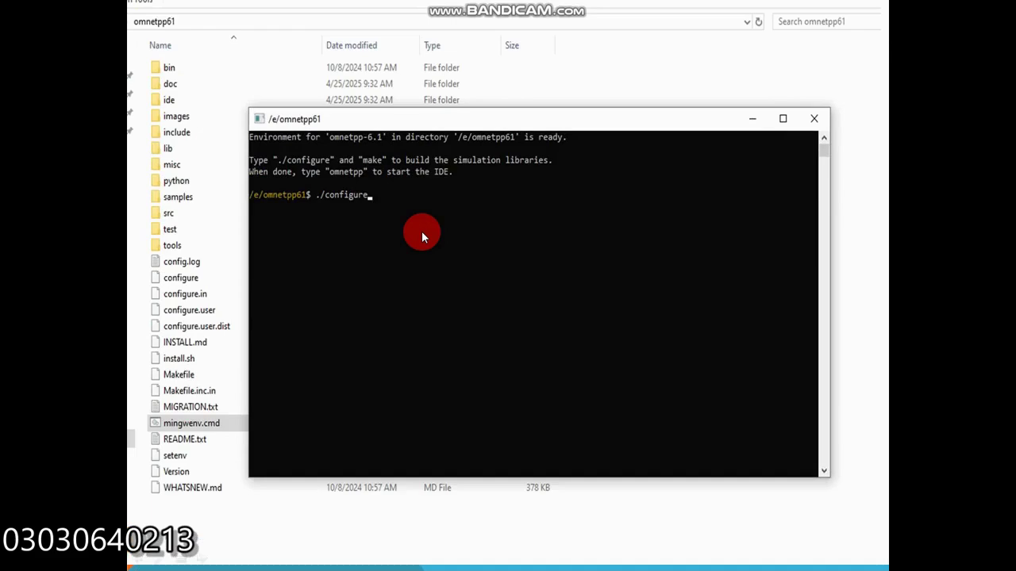
key(Return)
key(Return)
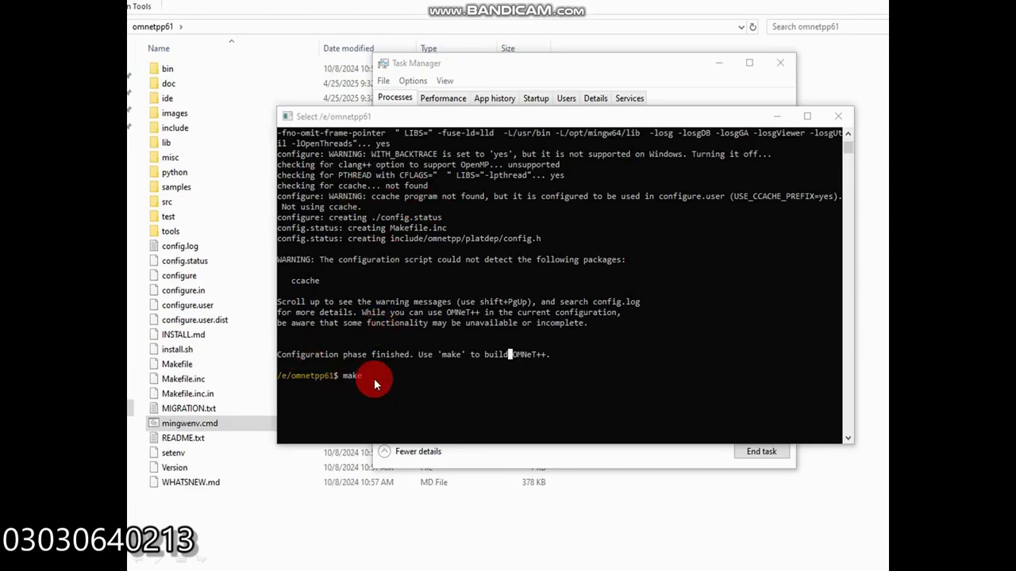
Run make in the omnetpp61 shell to build the simulation libraries
key(Return)
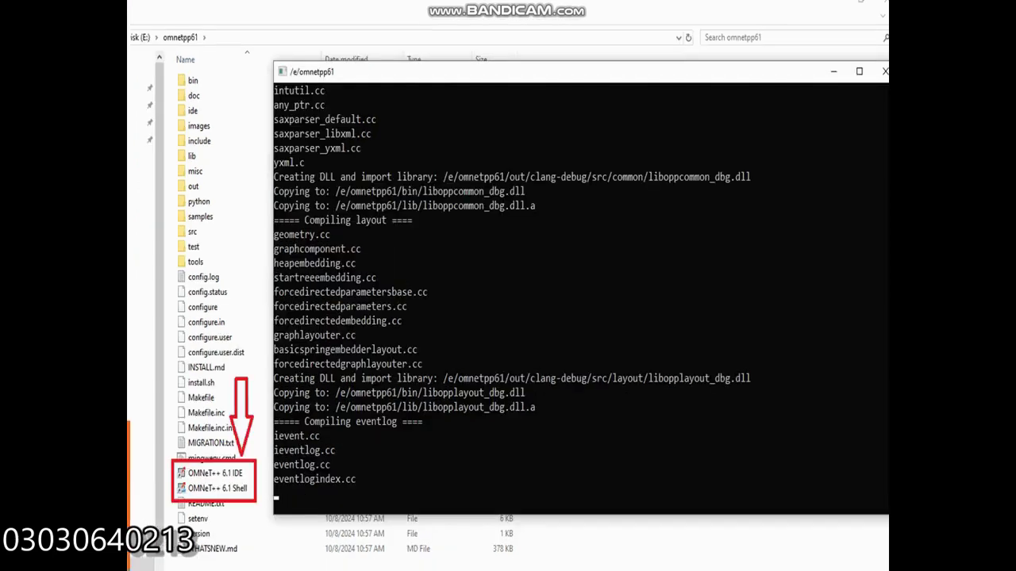
click(325, 292)
click(372, 495)
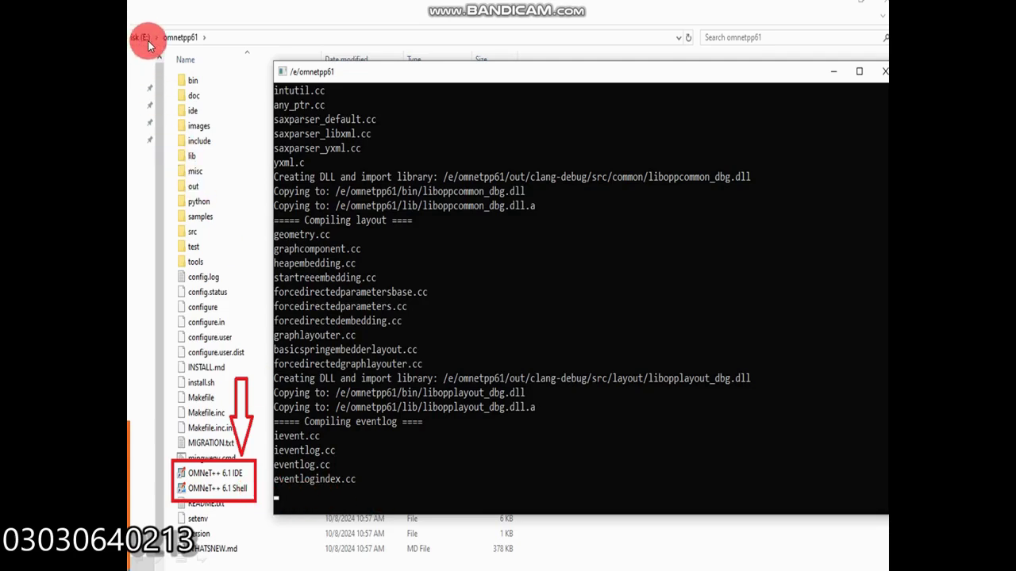
click(200, 39)
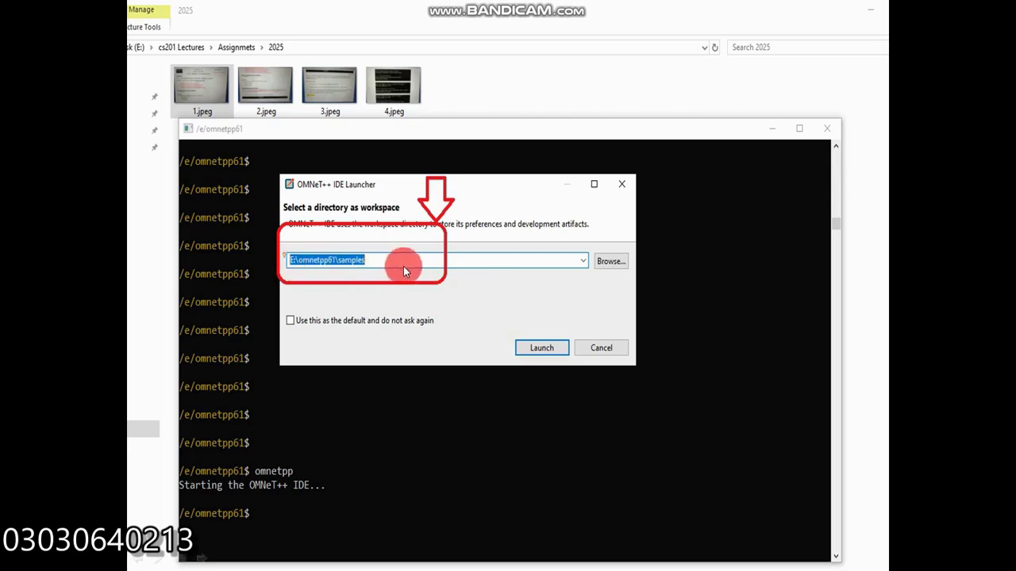
Launch the OMNeT++ IDE with E:\omnetpp61\samples as the workspace directory
click(539, 349)
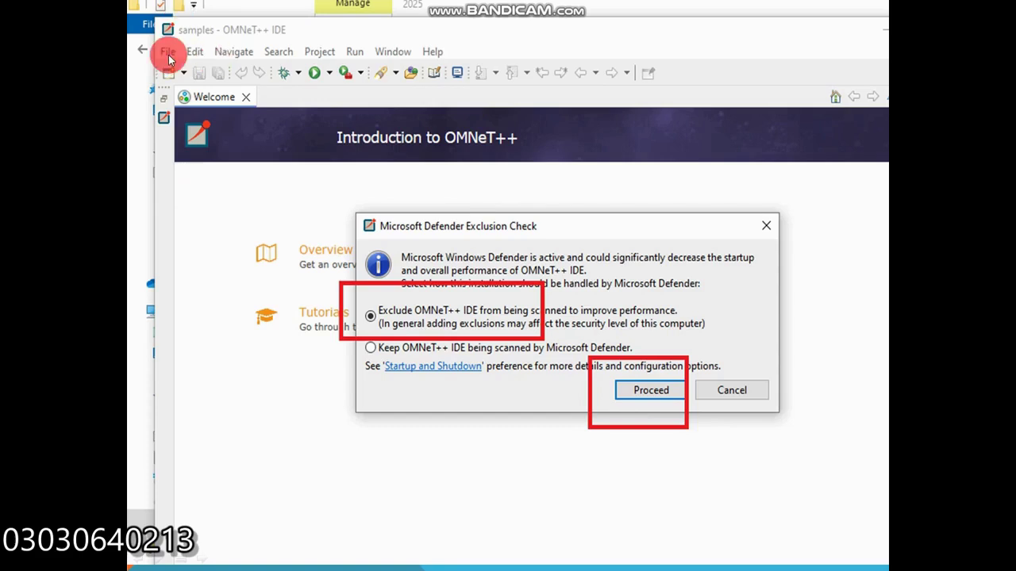
key(super)
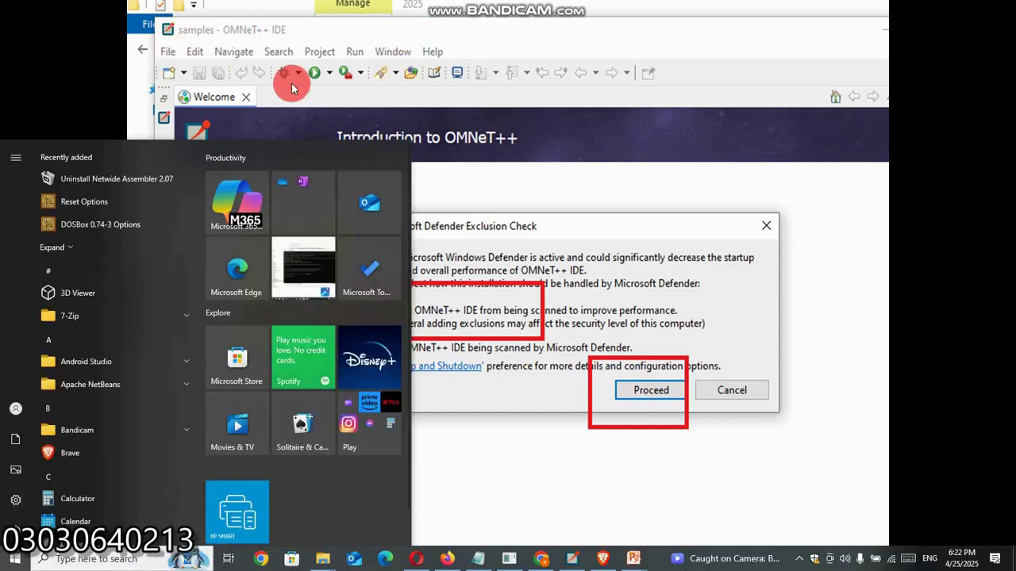
click(238, 123)
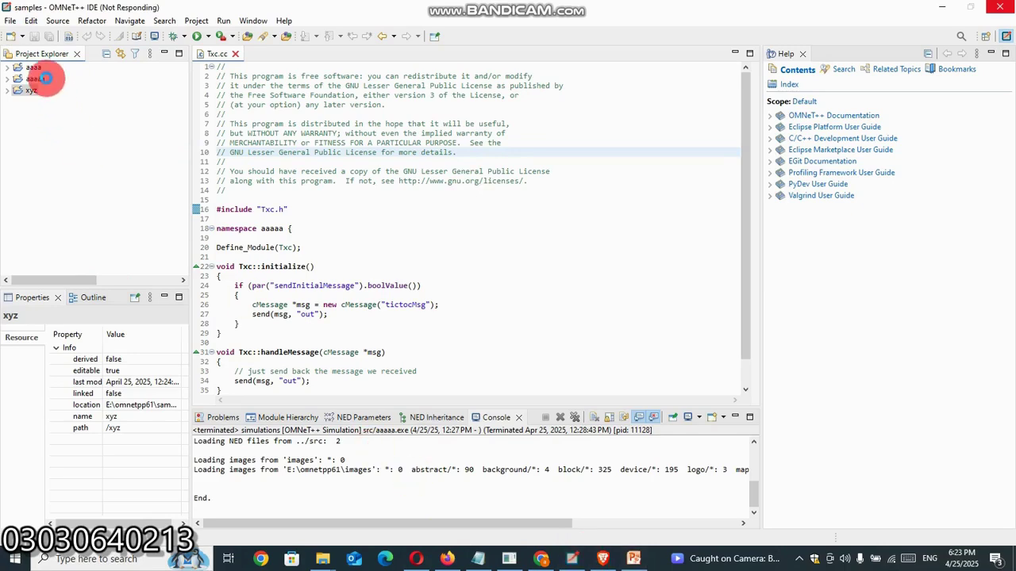
click(803, 562)
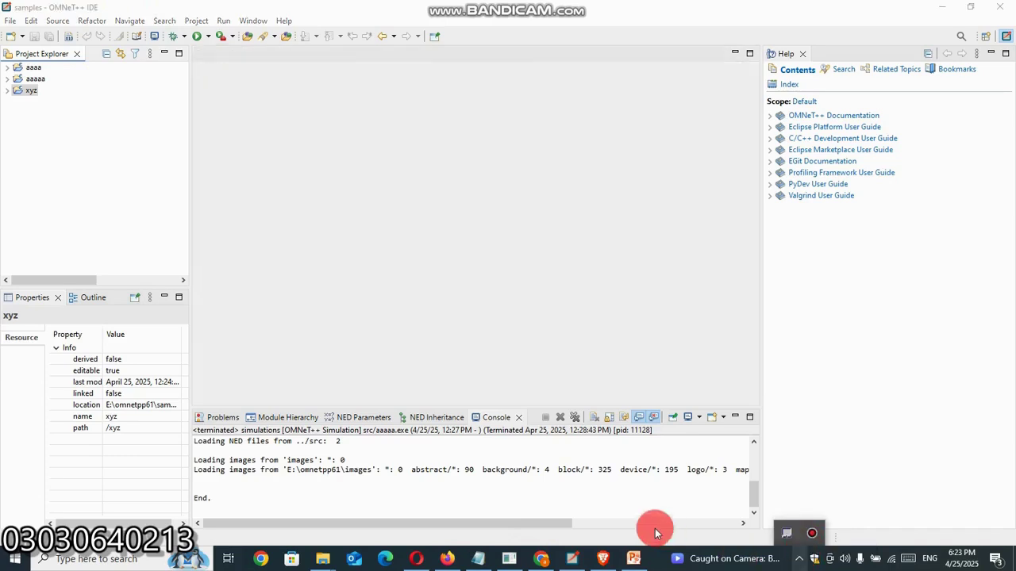
Start a new OMNeT++ project named vuProject in the default location with C++ development support
click(11, 23)
mouse_move(20, 35)
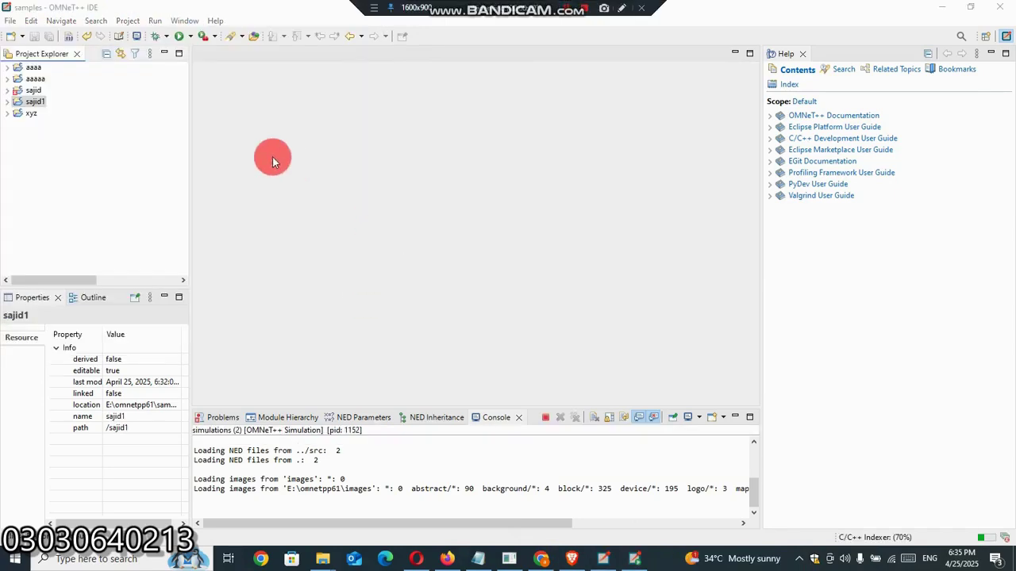
click(11, 24)
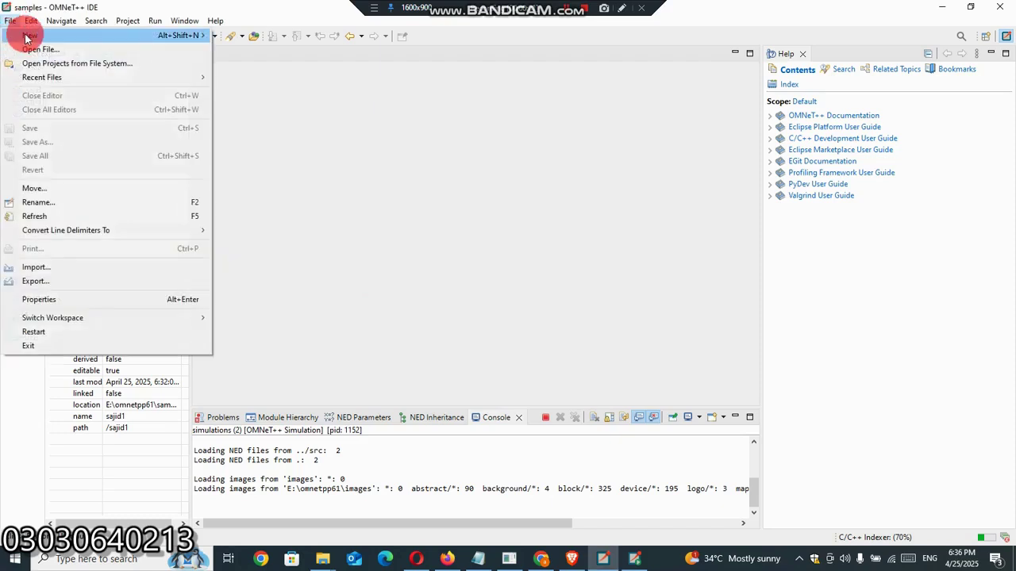
mouse_move(26, 36)
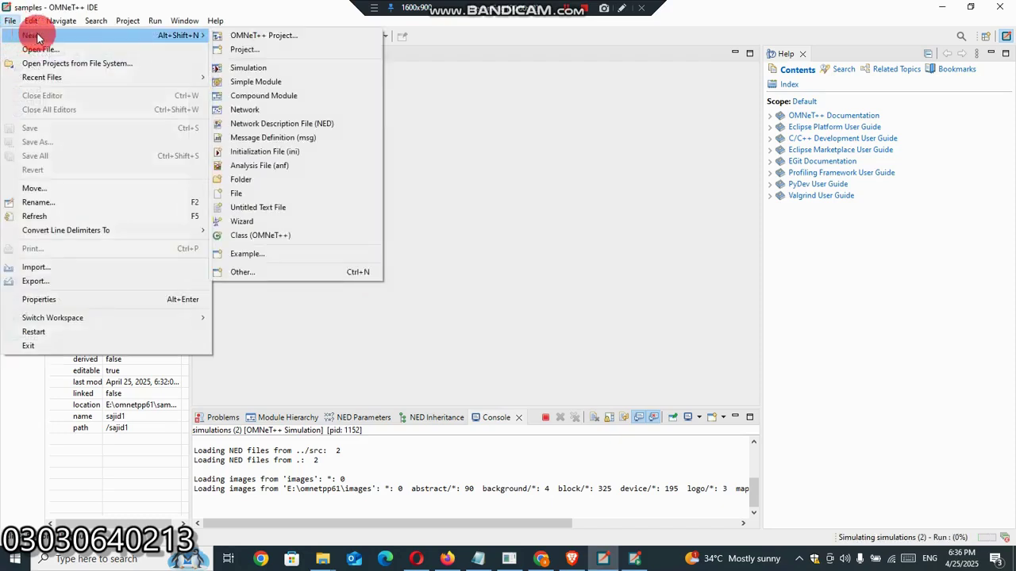
mouse_move(163, 34)
click(225, 35)
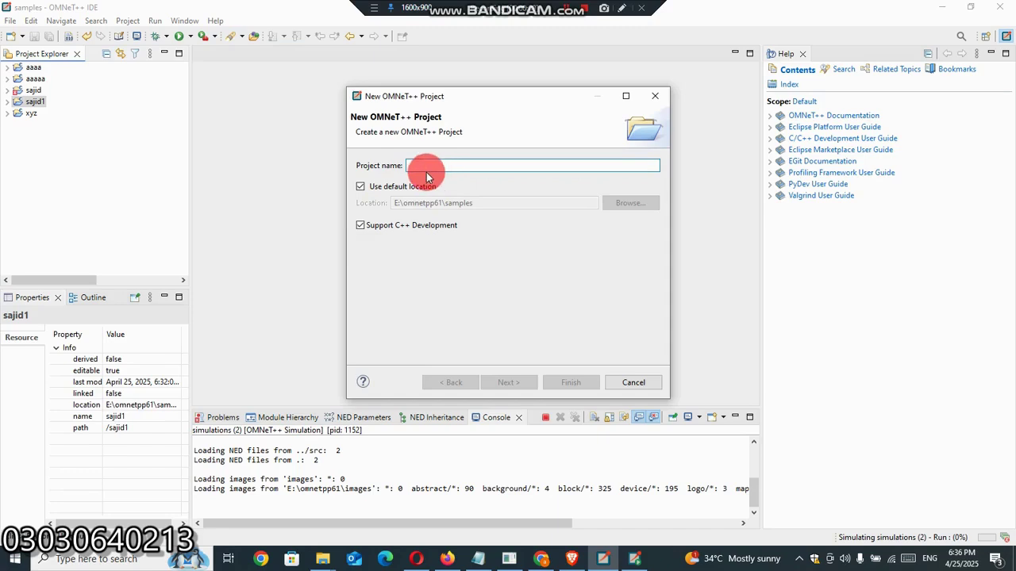
text(VU)
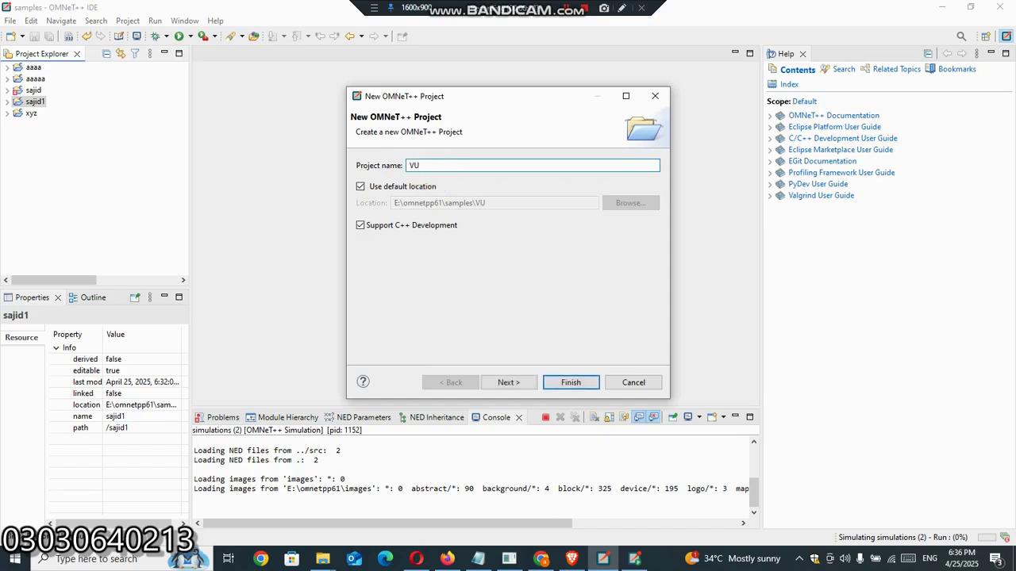
click(426, 176)
key(BackSpace)
text(u)
key(BackSpace)
text(vuP)
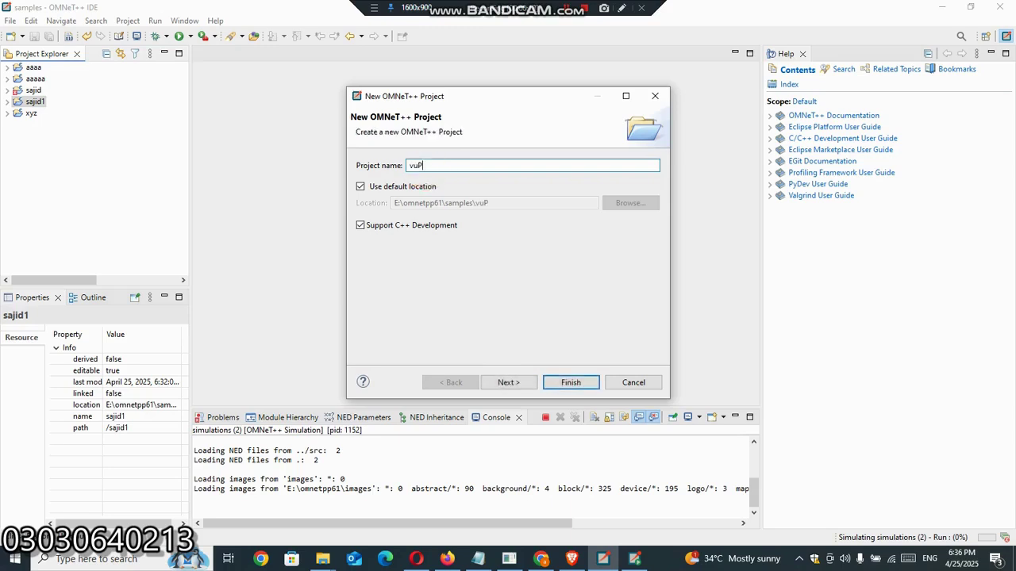
click(426, 176)
text(roject)
double_click(426, 176)
key(End)
click(508, 383)
Base the project on the Tictoc example template and finish creating it as an OMNeT++ Simulation
click(394, 225)
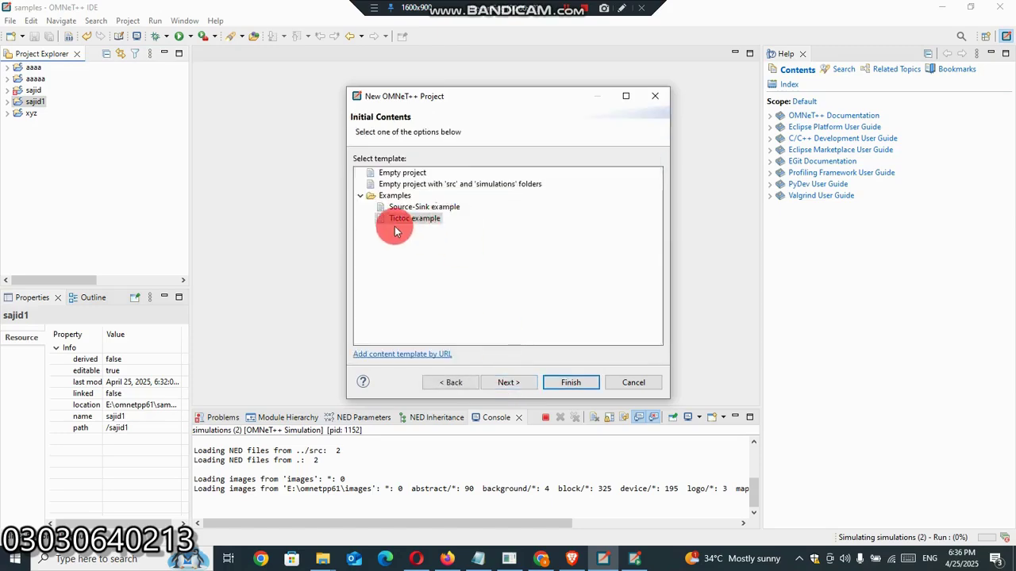
click(401, 222)
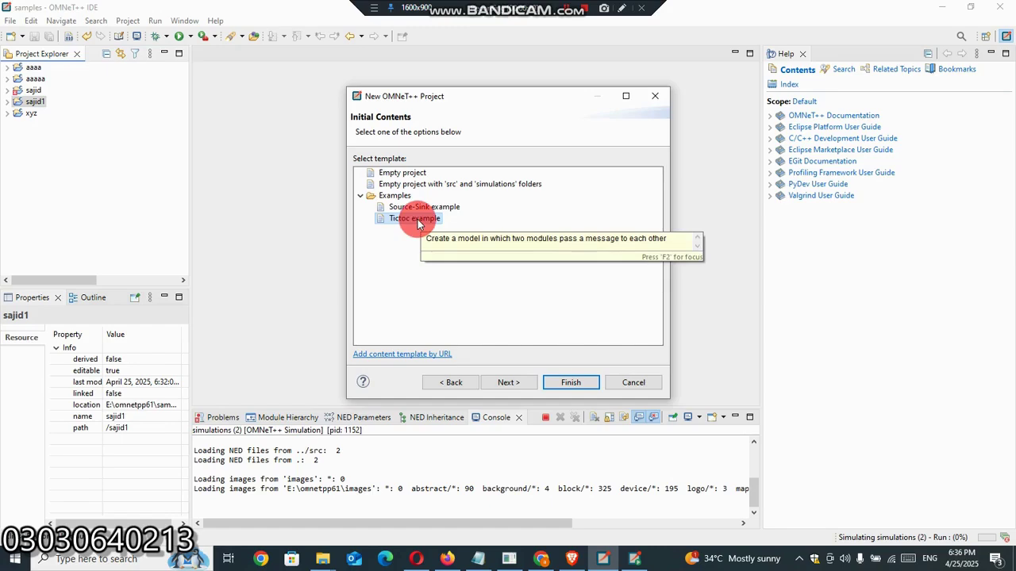
click(520, 385)
click(564, 384)
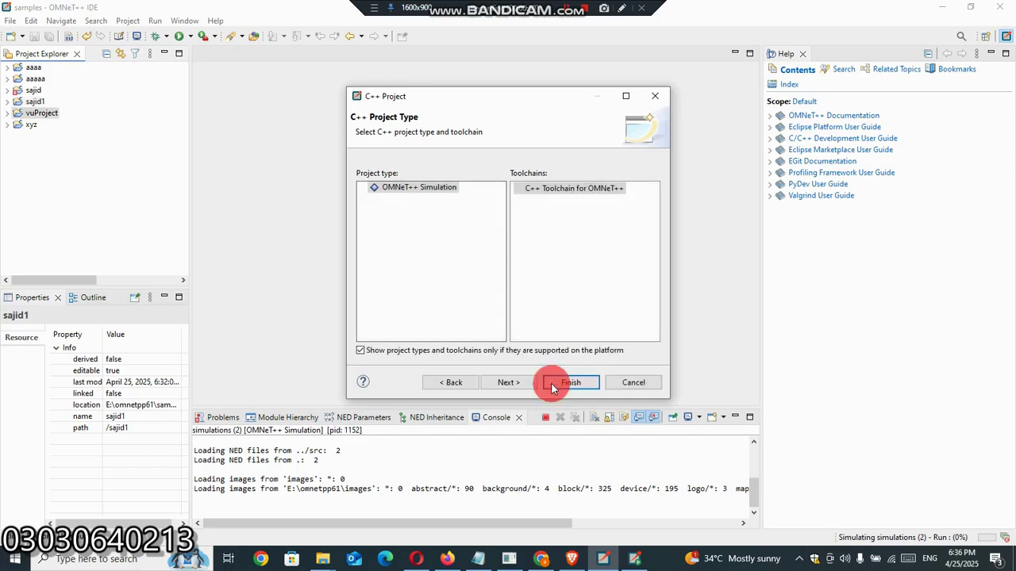
click(568, 382)
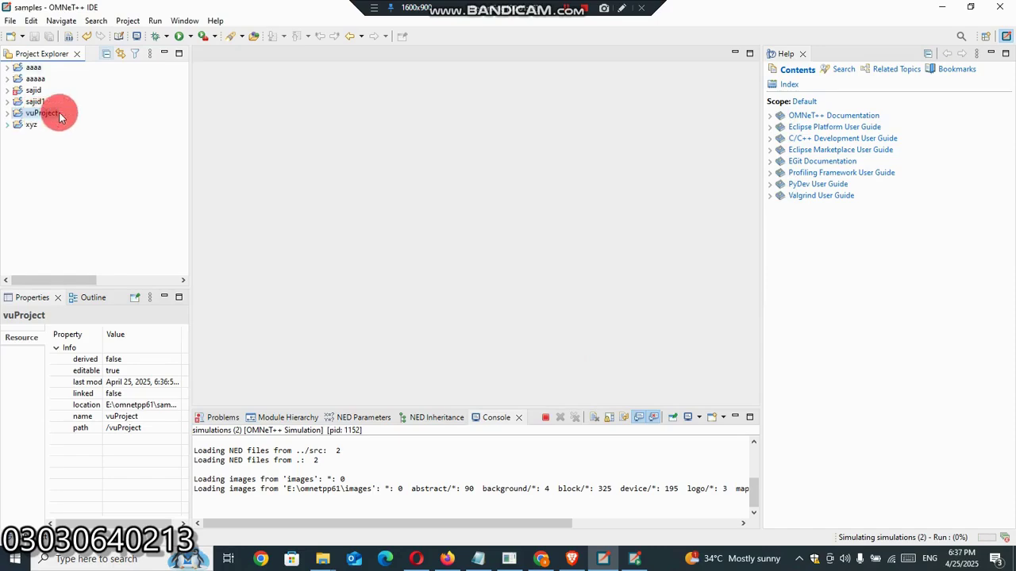
Open Txc.cc from the src folder of vuProject and review its code
click(8, 113)
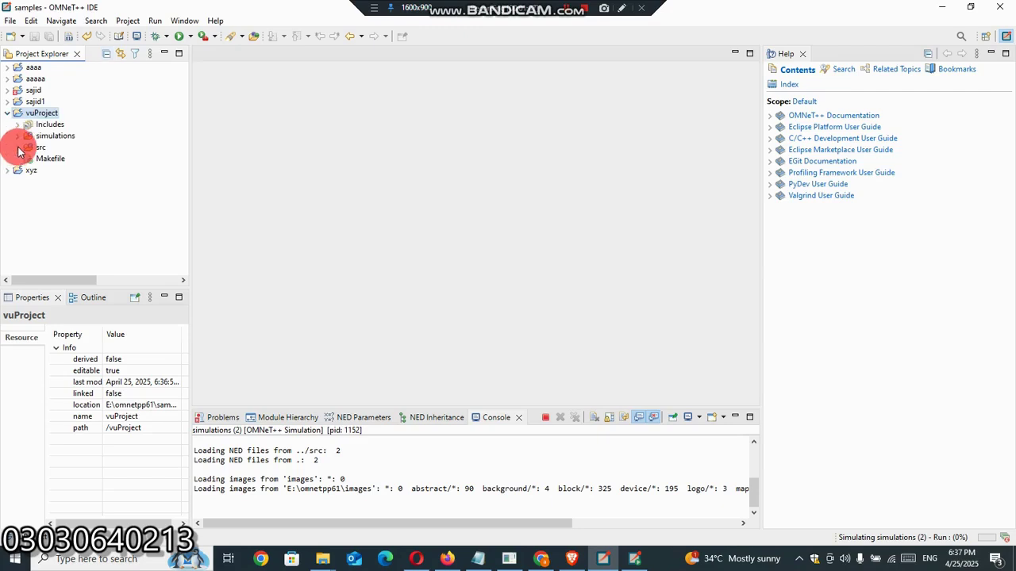
click(18, 148)
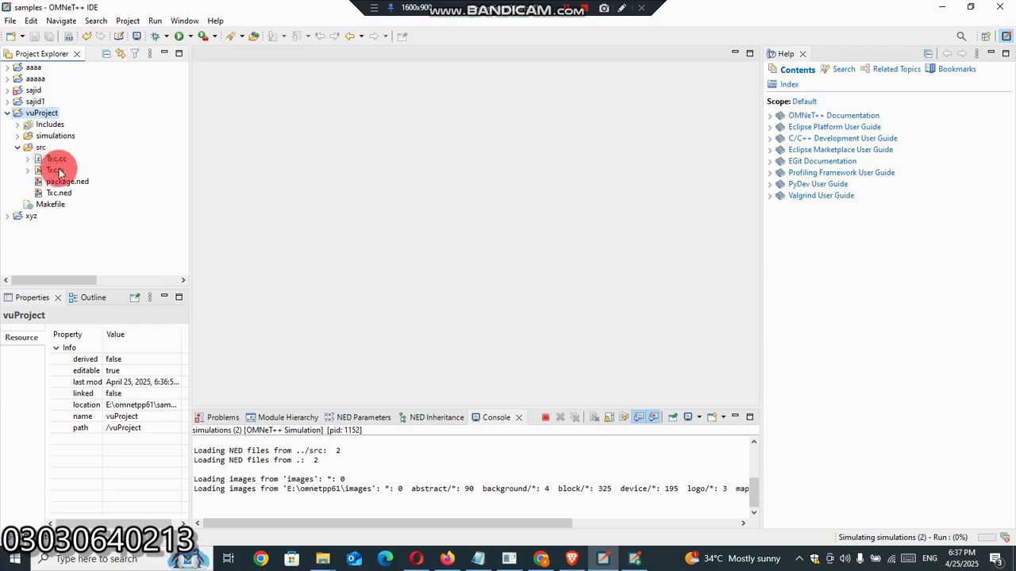
click(56, 160)
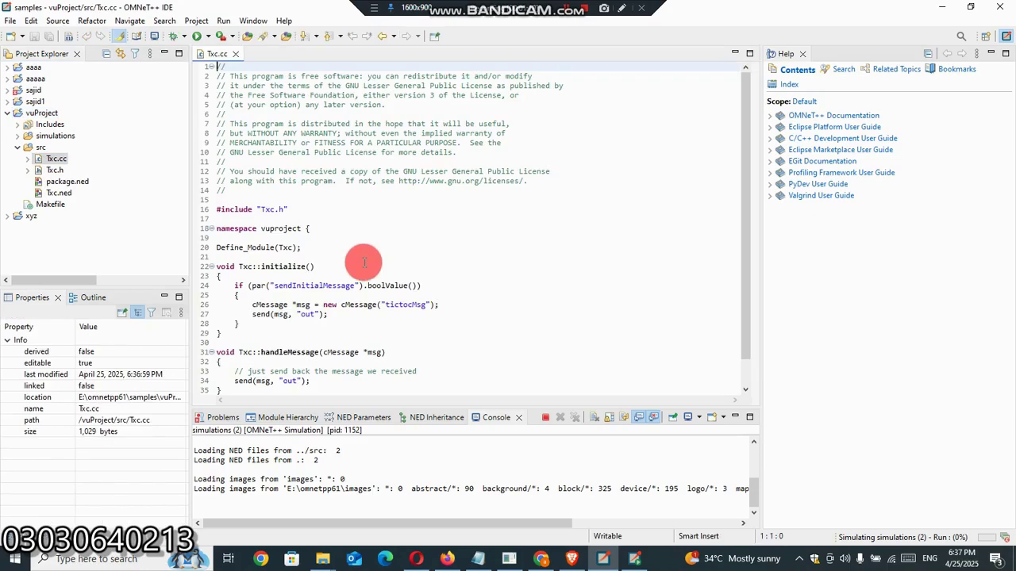
scroll(361, 282, down, 1)
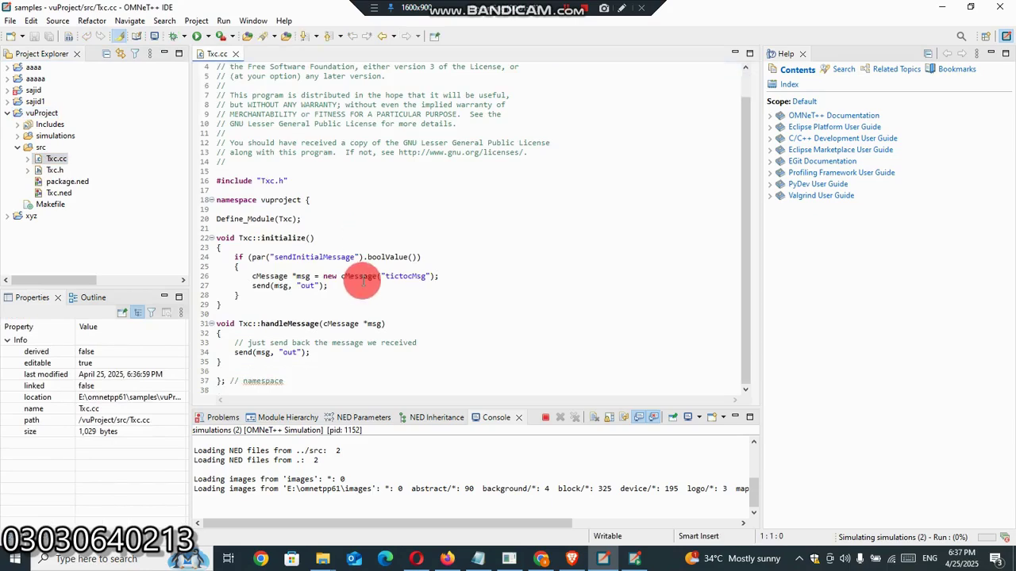
scroll(361, 282, up, 1)
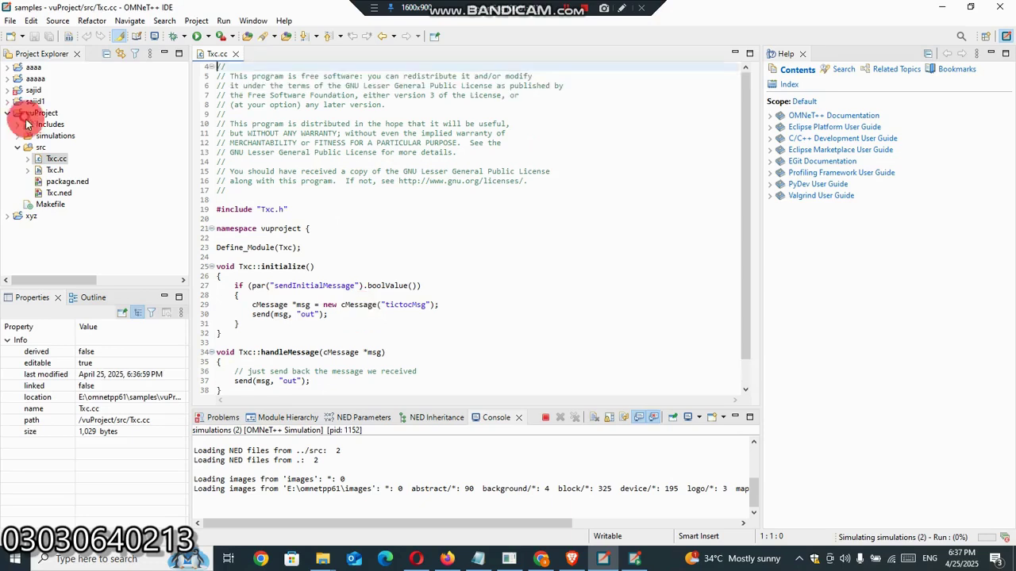
Run vuProject as an OMNeT++ Simulation, accepting the new launch configuration and the switch to the release build
click(20, 116)
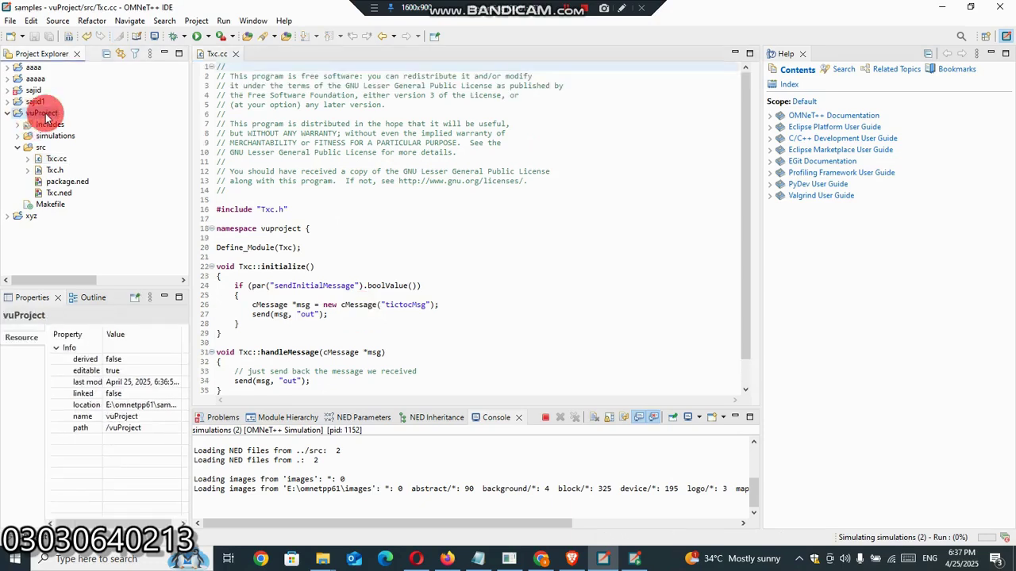
click(8, 115)
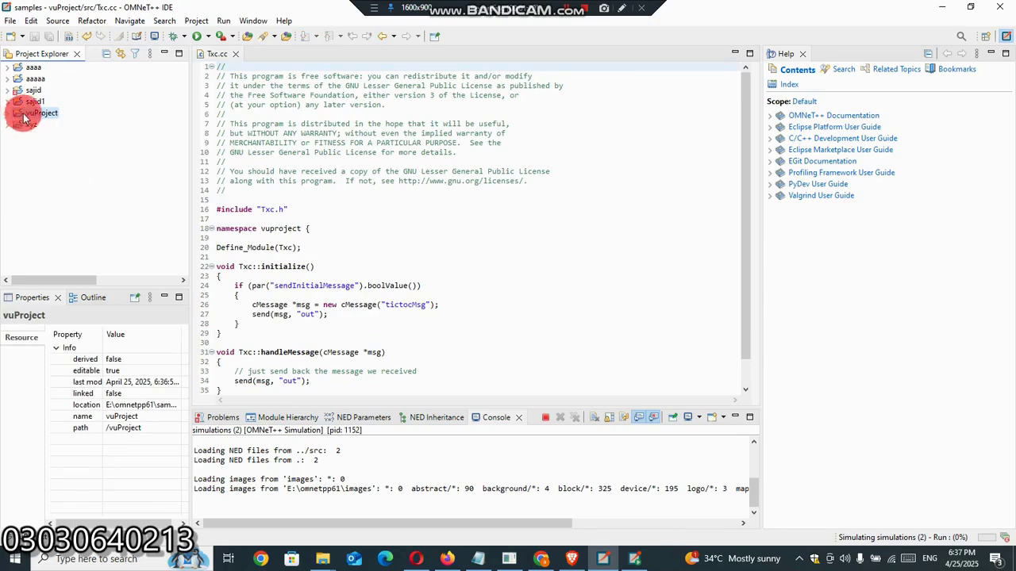
click(197, 40)
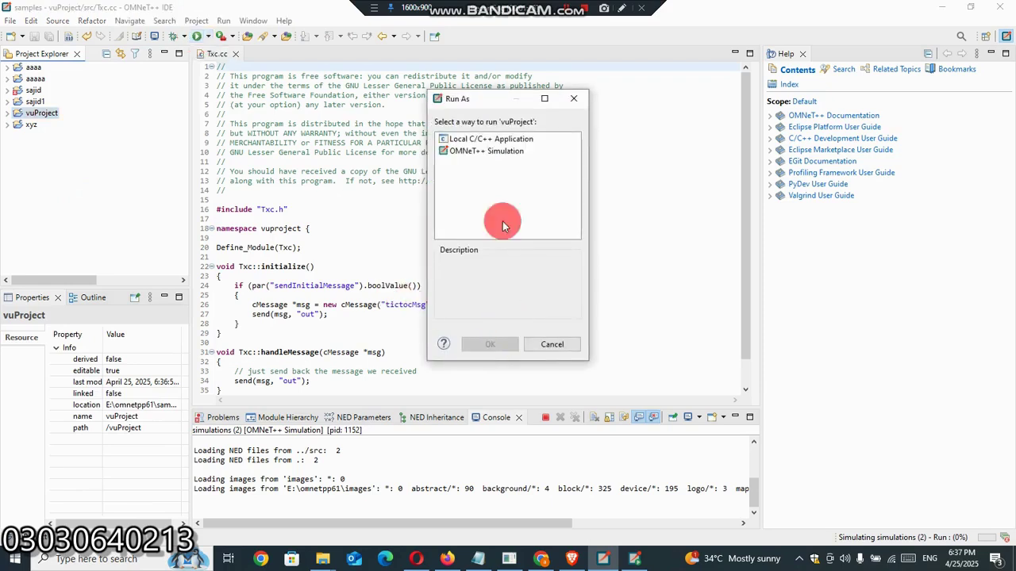
click(465, 153)
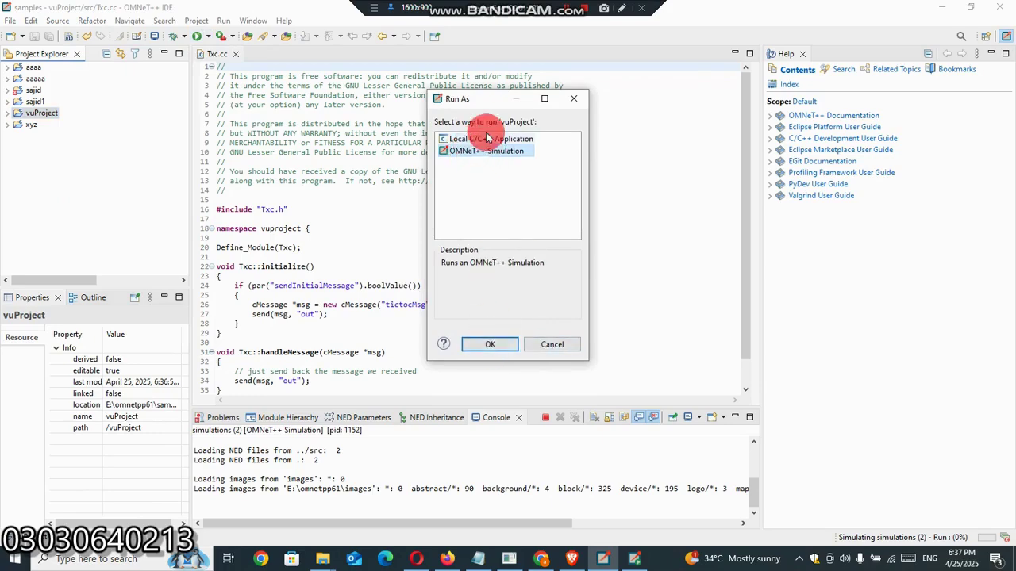
click(480, 347)
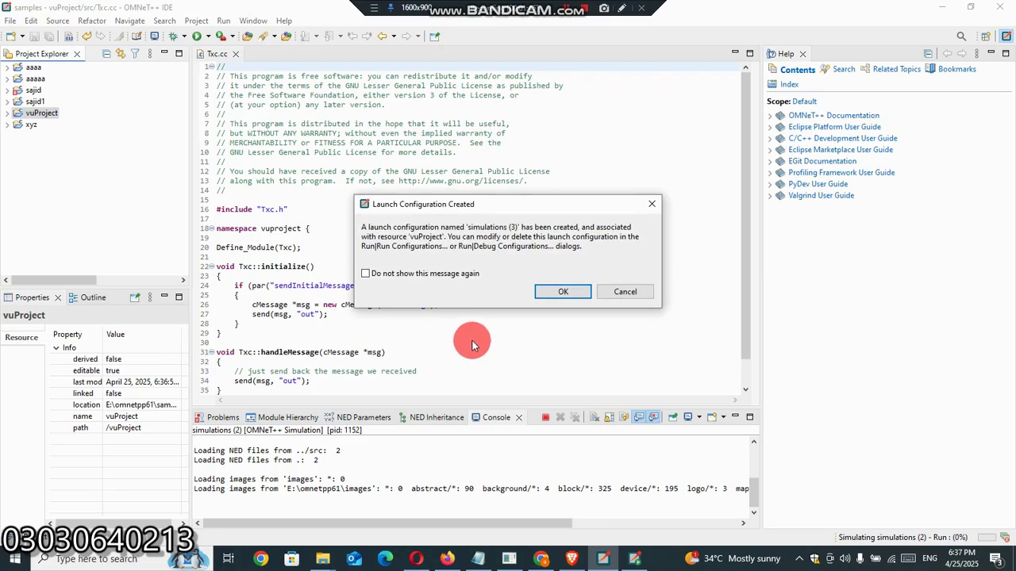
click(561, 294)
click(561, 293)
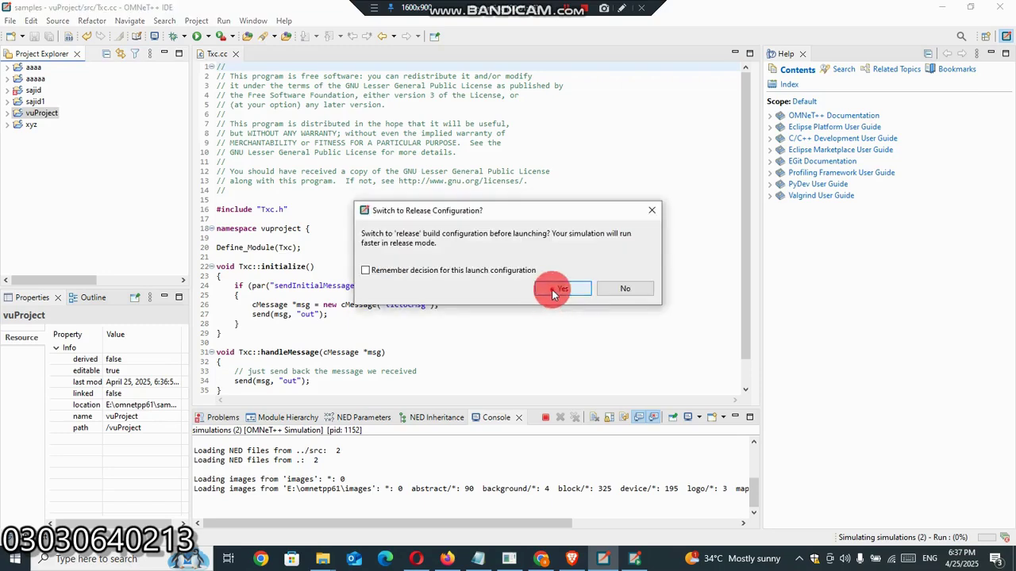
key(Return)
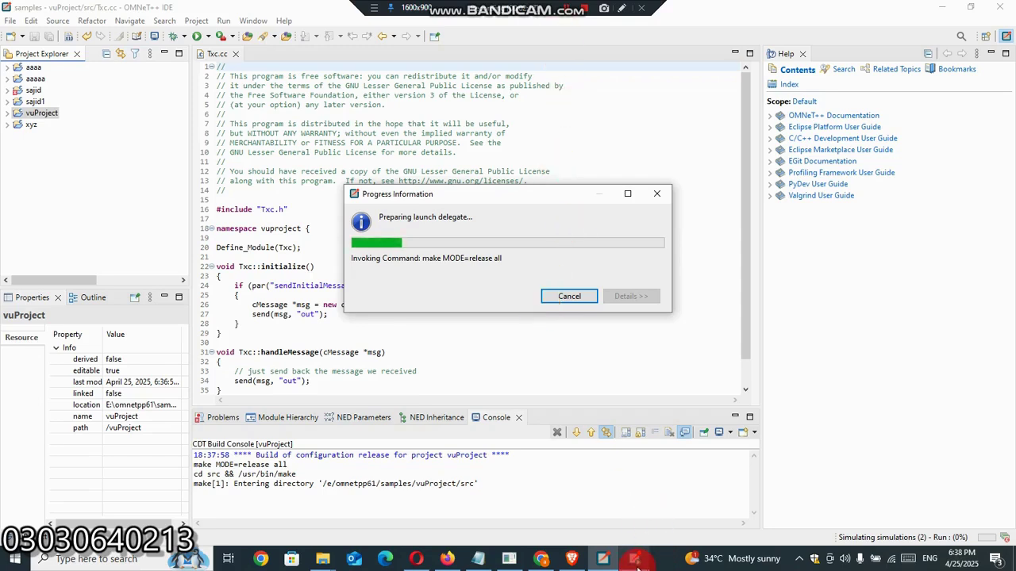
Switch to the Qtenv simulation window and run the Tictoc network at normal speed
mouse_move(636, 562)
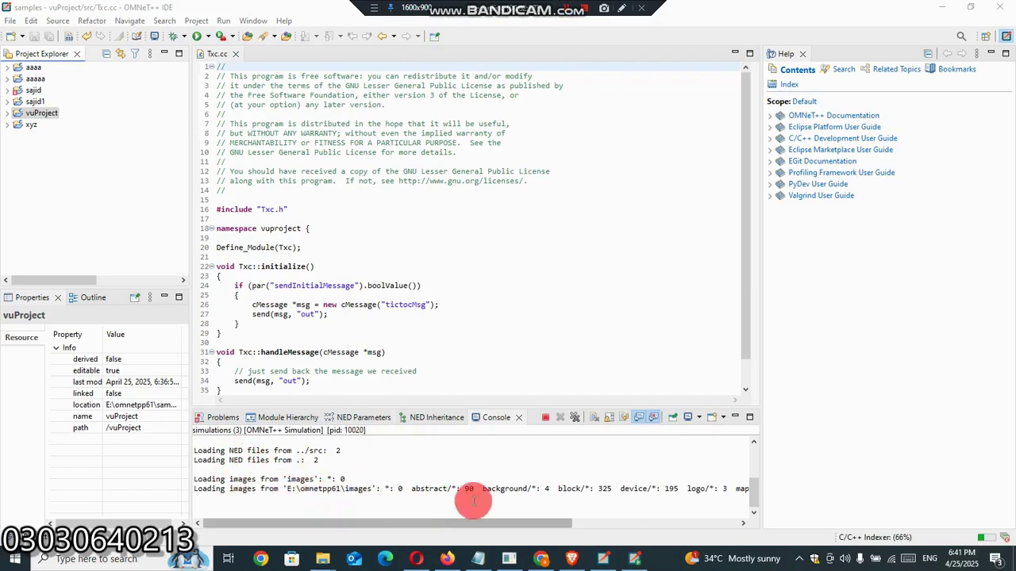
click(632, 560)
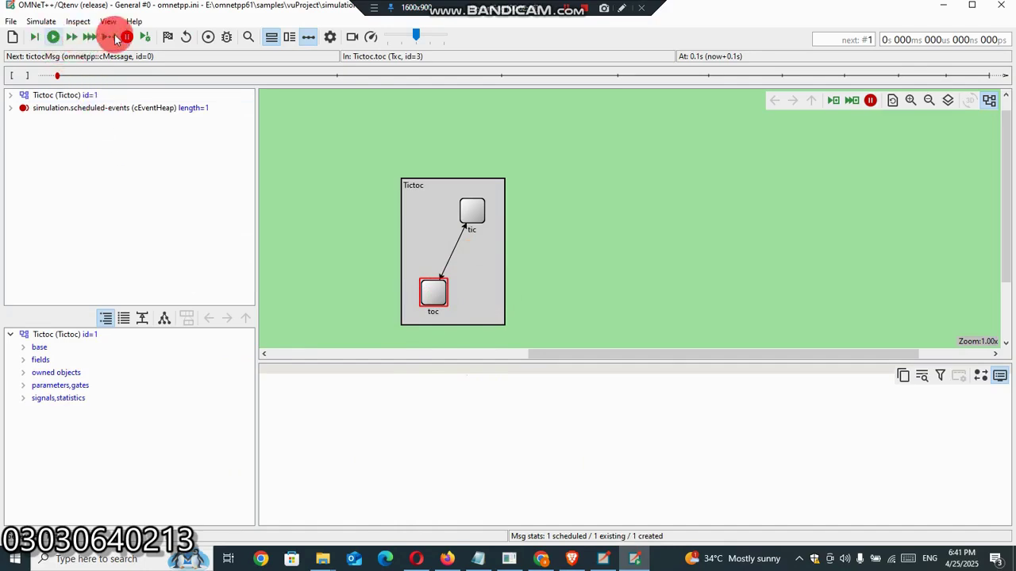
click(51, 37)
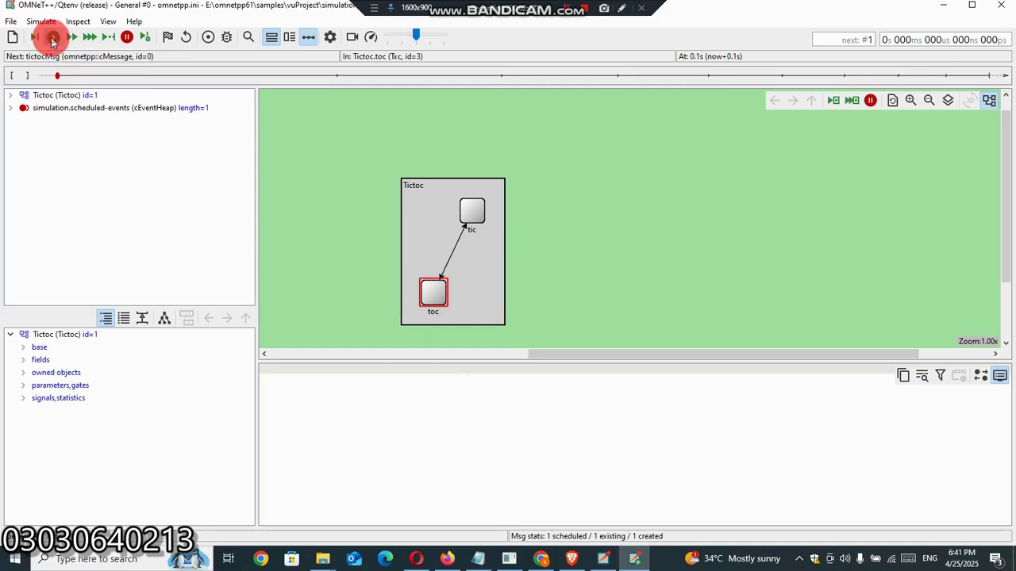